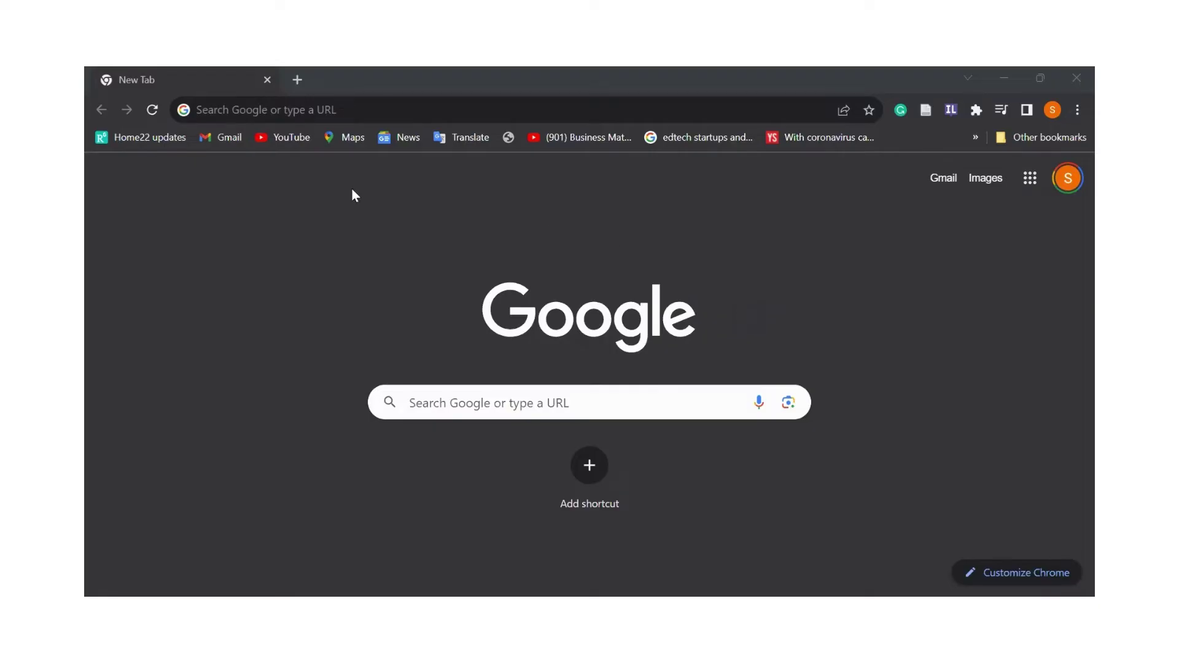
- Go to sbsc.sitslive.com and enter the student's username and password
left_click(353, 111)
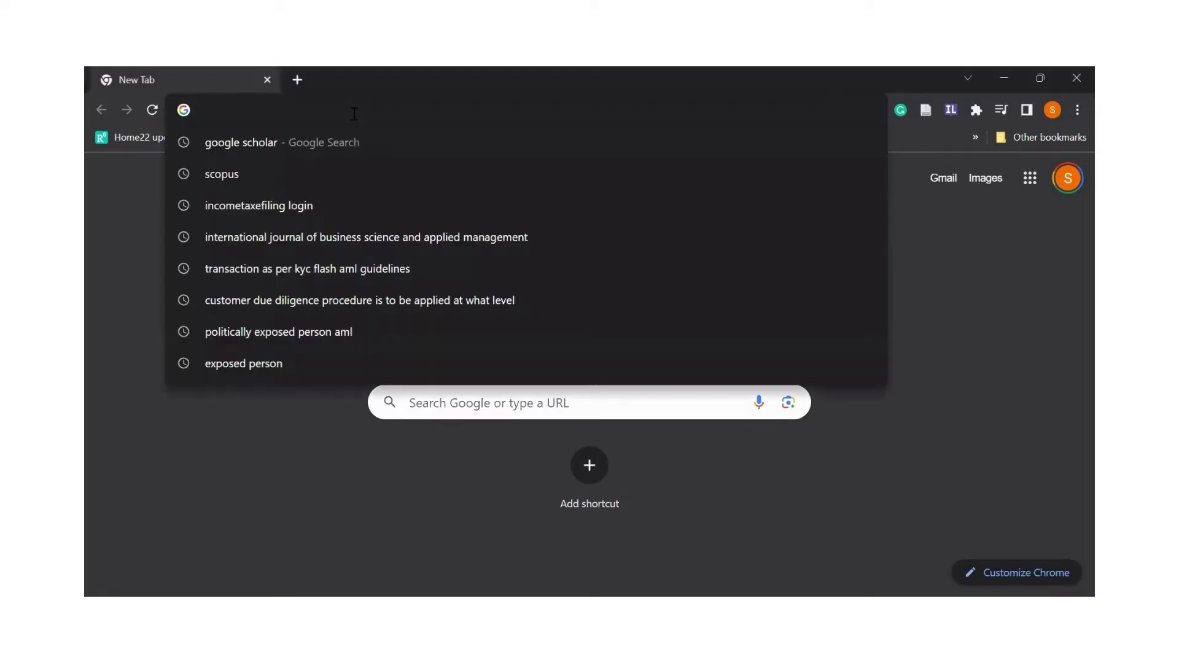
type("sbs")
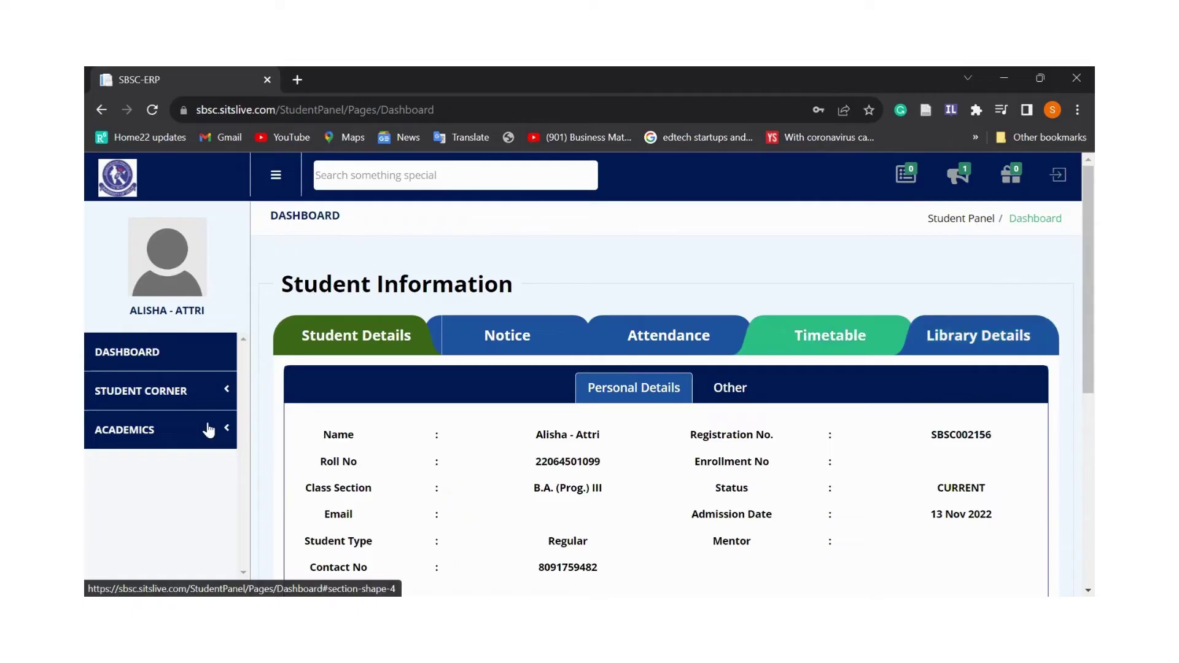
- Expand the STUDENT CORNER menu in the portal sidebar
left_click(196, 391)
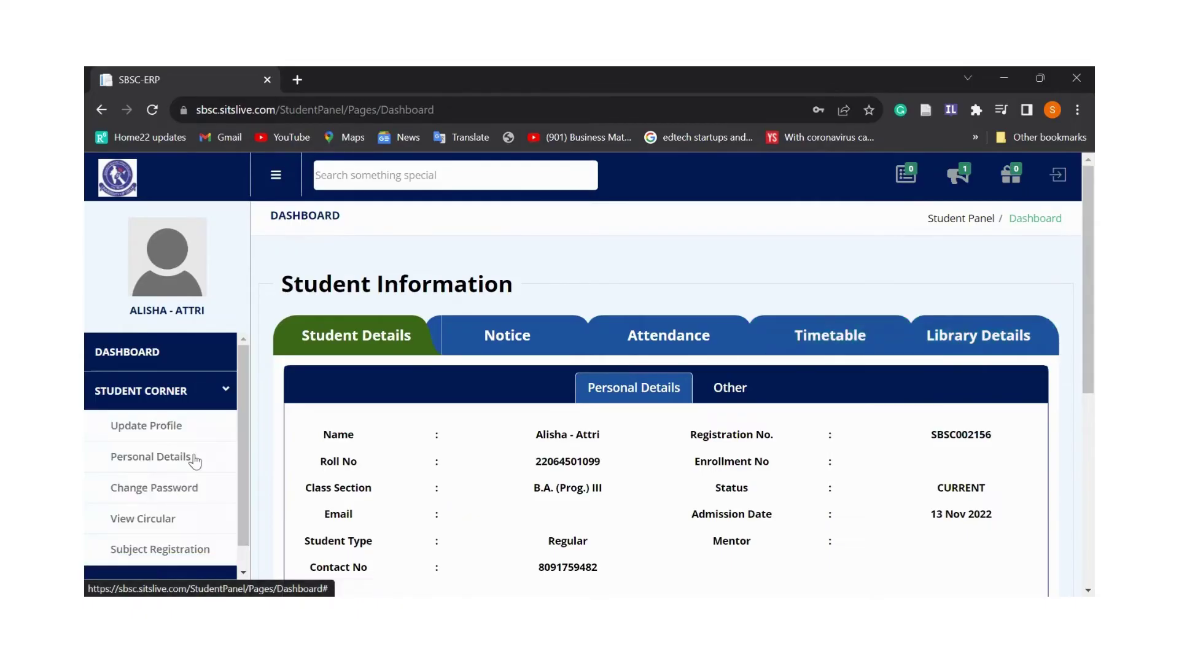
- Choose Change Password under STUDENT CORNER to show the old, new and confirm fields
left_click(191, 495)
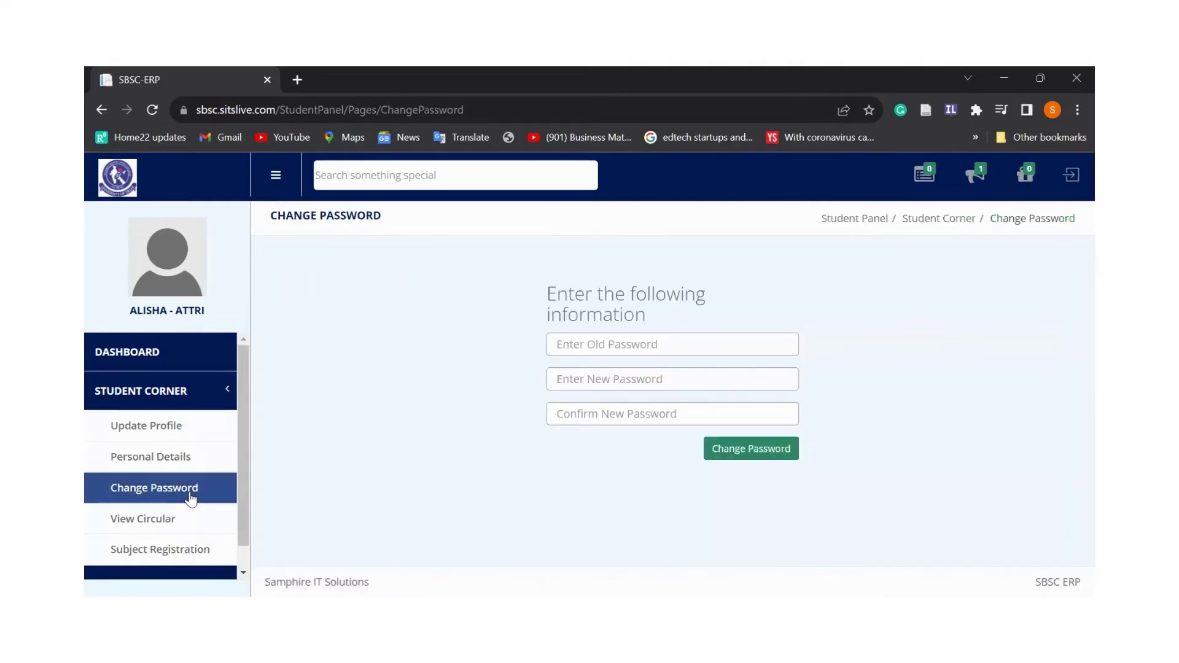